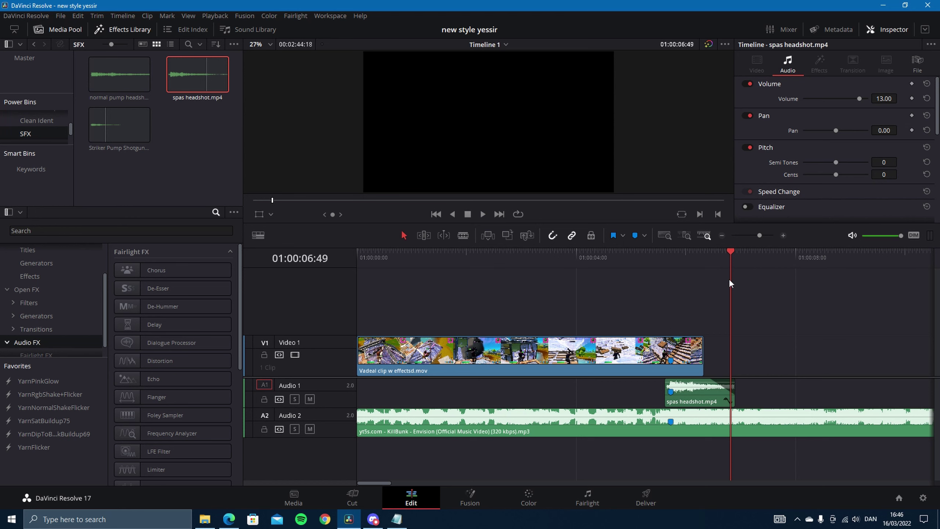
# Park the playhead on the blue headshot marker, Marker 1, at 01:00:05:43
pyautogui.click(669, 260)
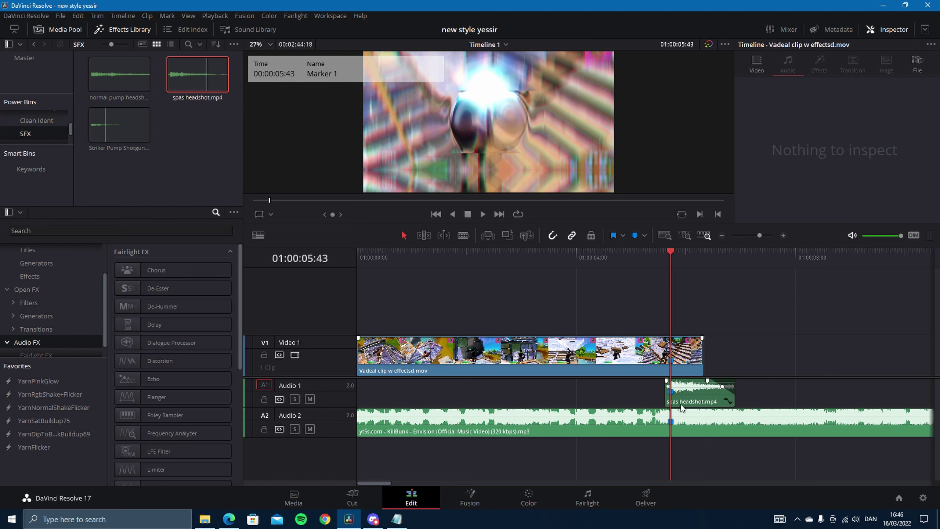
# Zoom in, select the Audio 2 music clip, and cut it at the headshot marker
pyautogui.click(683, 354)
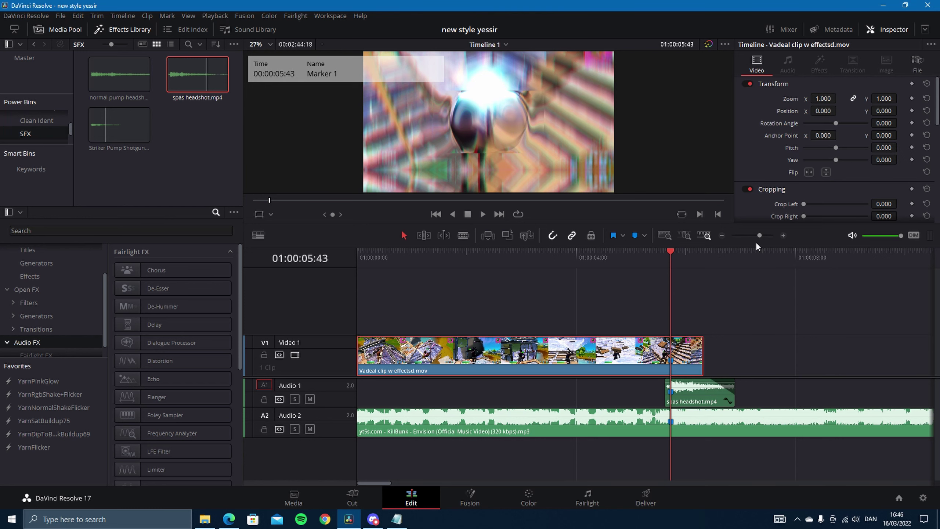
pyautogui.moveTo(759, 236); pyautogui.dragTo(761, 235)
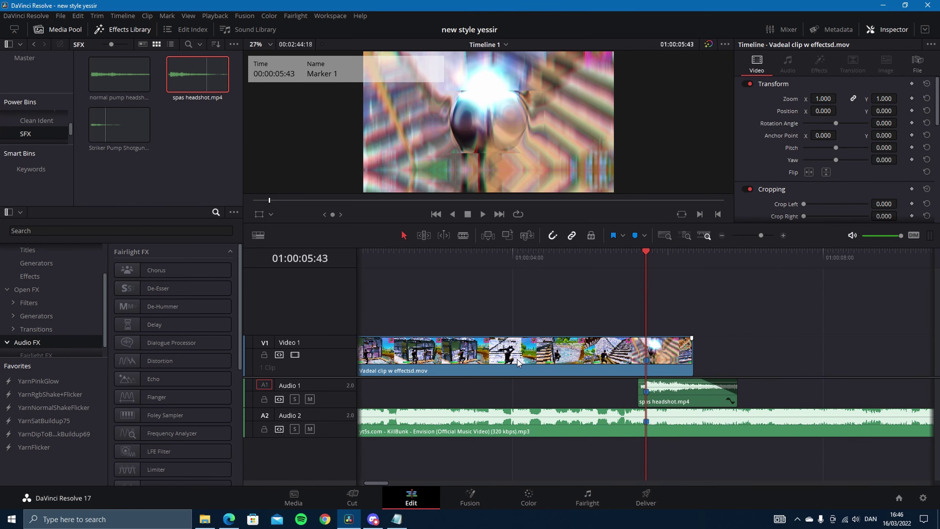
pyautogui.click(592, 360)
pyautogui.click(586, 431)
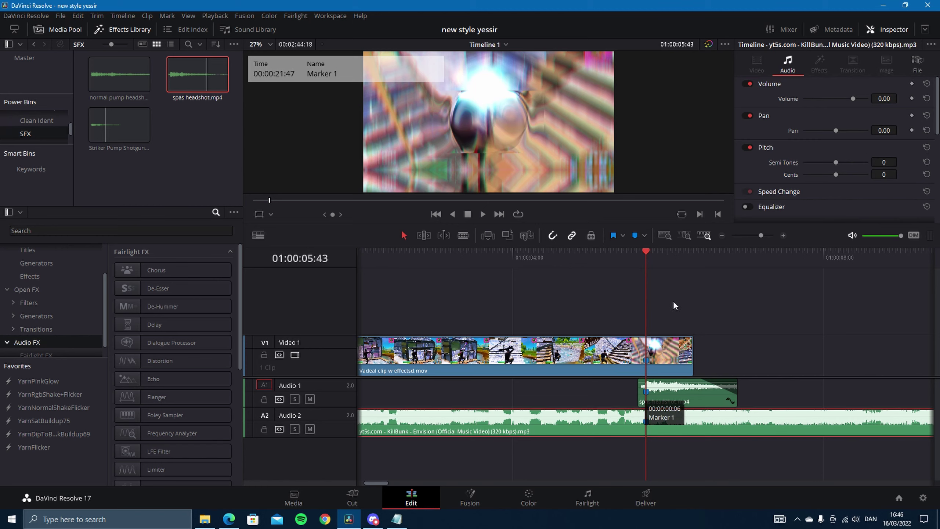
pyautogui.moveTo(650, 250)
pyautogui.mouseDown()
pyautogui.moveTo(607, 258)
pyautogui.moveTo(674, 257)
pyautogui.mouseUp()
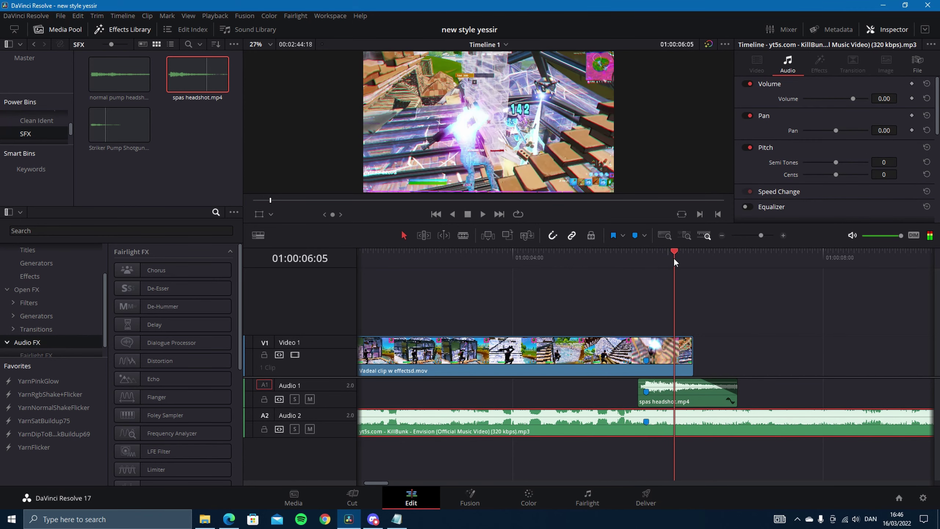
pyautogui.hotkey('shift', 'Up')
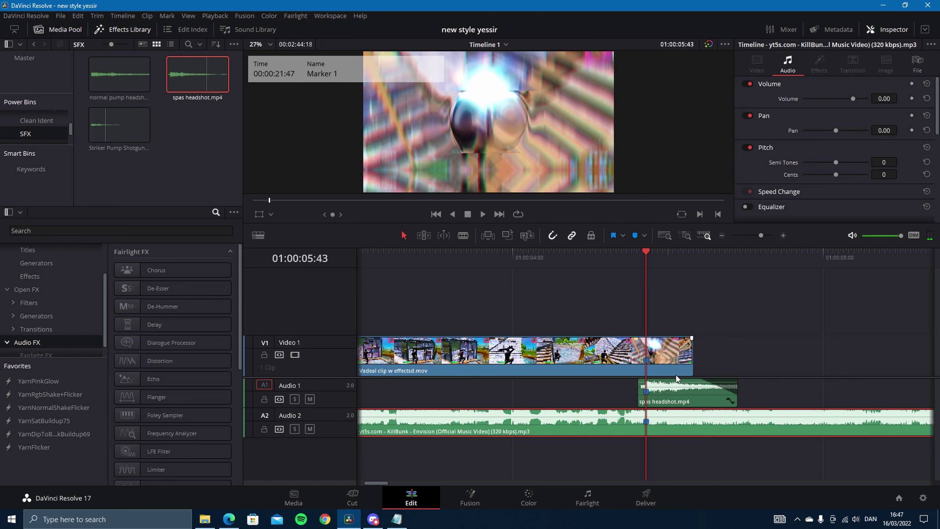
pyautogui.hotkey('ctrl', 'b')
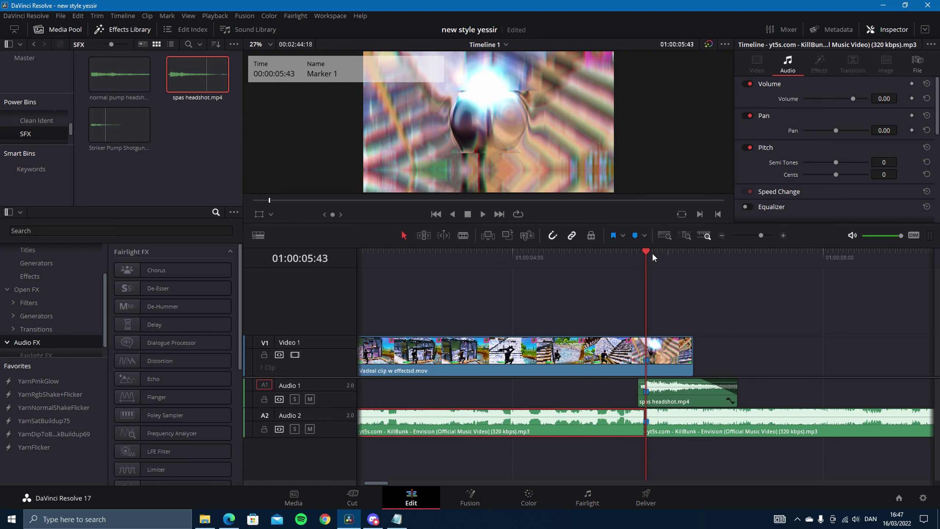
# Cut the music again at 01:00:04:50 and 01:00:03:57, then select the piece between
pyautogui.moveTo(652, 253); pyautogui.dragTo(583, 260)
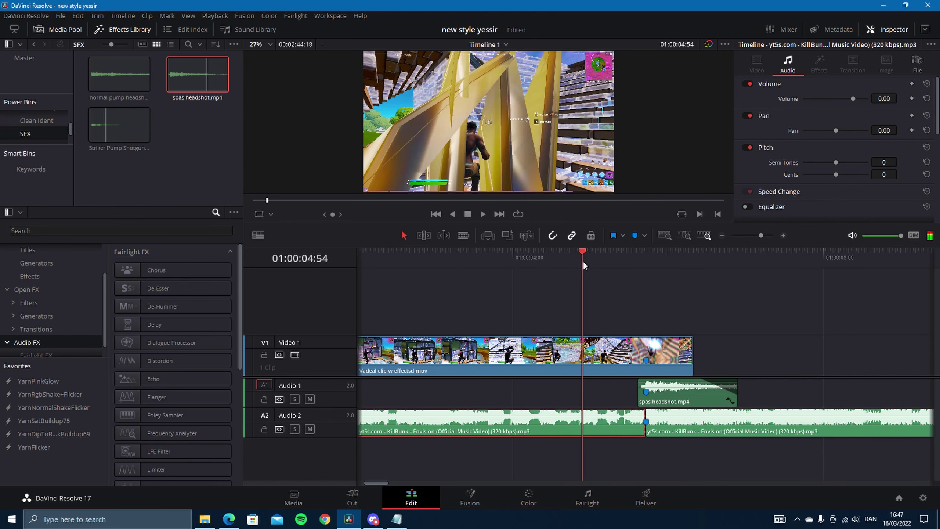
pyautogui.press('Left')
pyautogui.press('Left')
pyautogui.press('Left')
pyautogui.press('Left')
pyautogui.press('Left')
pyautogui.press('Left')
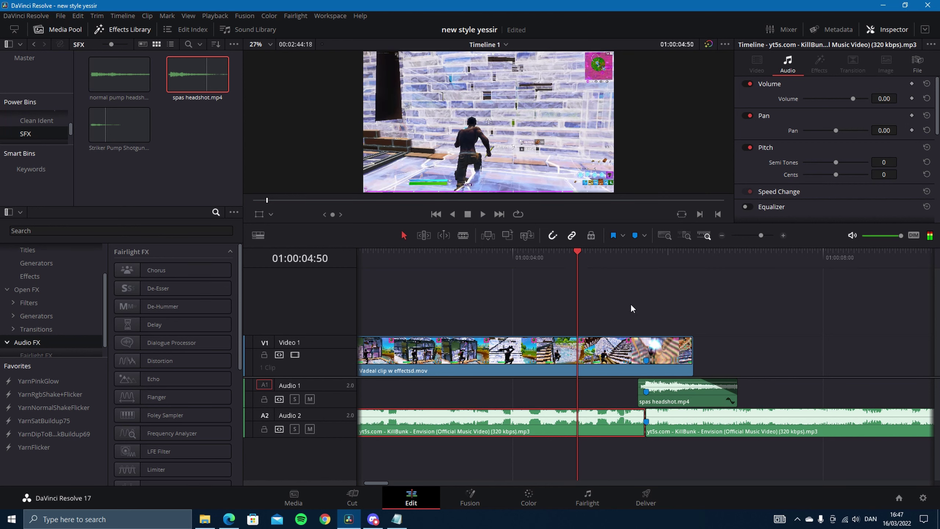
pyautogui.hotkey('ctrl', 'b')
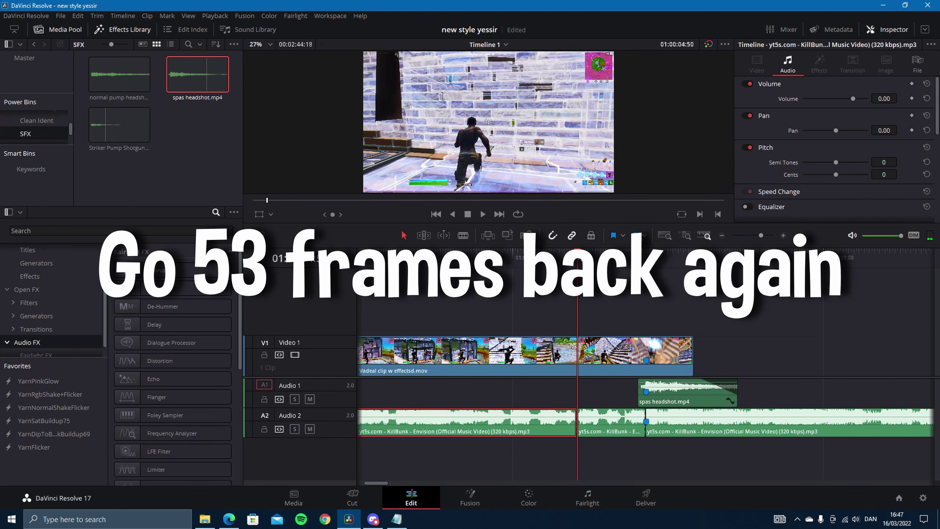
pyautogui.moveTo(583, 258); pyautogui.dragTo(517, 255)
pyautogui.press('Left')
pyautogui.press('Left')
pyautogui.press('Left')
pyautogui.hotkey('ctrl', 'b')
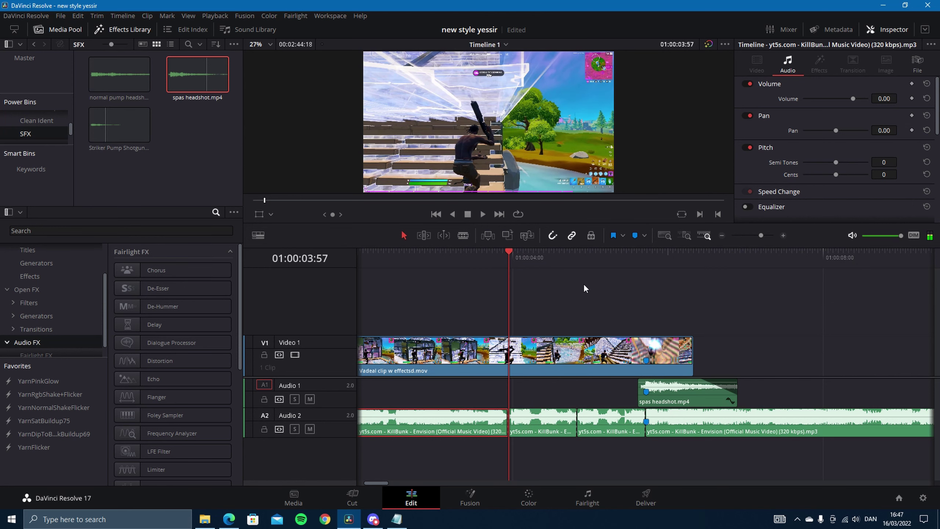
pyautogui.click(584, 288)
pyautogui.click(532, 422)
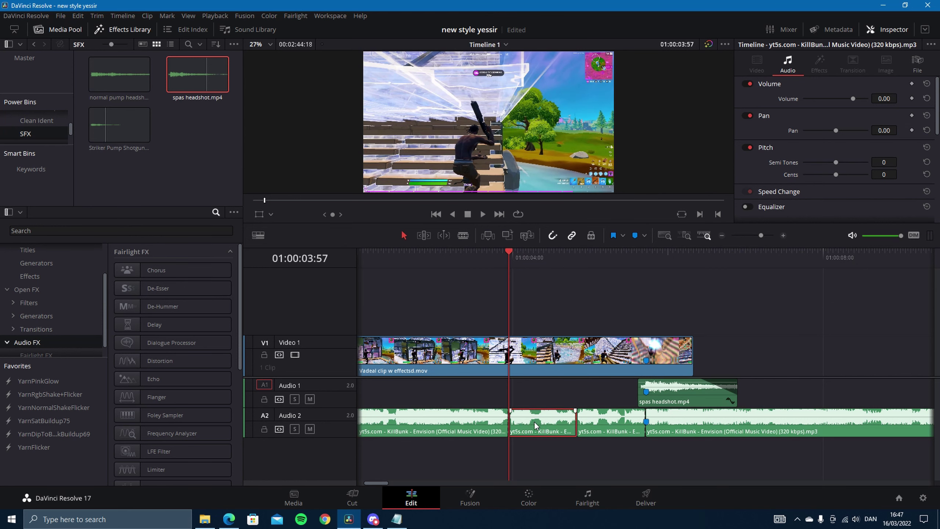
# Alt-copy the 03:57–04:50 music piece onto a new Audio 3 track
pyautogui.moveTo(533, 421); pyautogui.dragTo(533, 452)
pyautogui.click(571, 458)
pyautogui.scroll(-1, 59, 325)
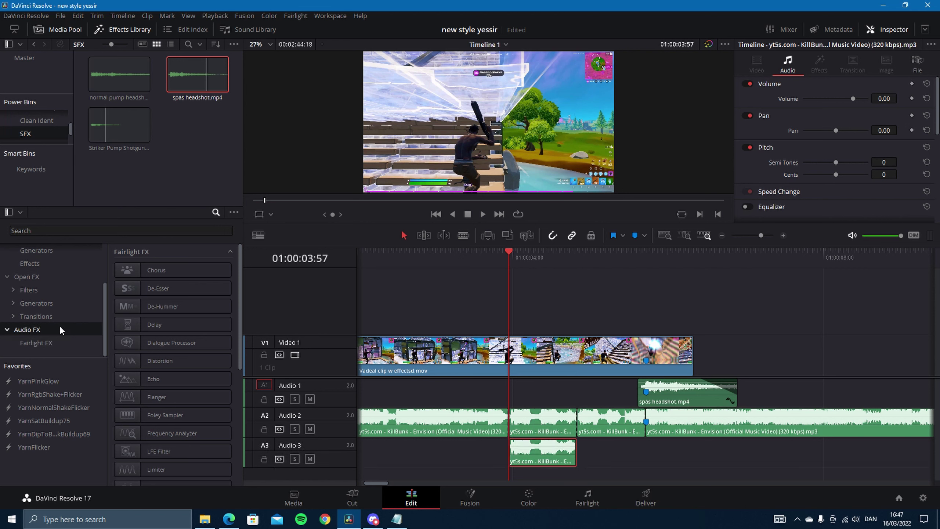
# Apply the Reverb effect to the Audio 3 clip with the Plate preset
pyautogui.click(37, 231)
pyautogui.write('reverb')
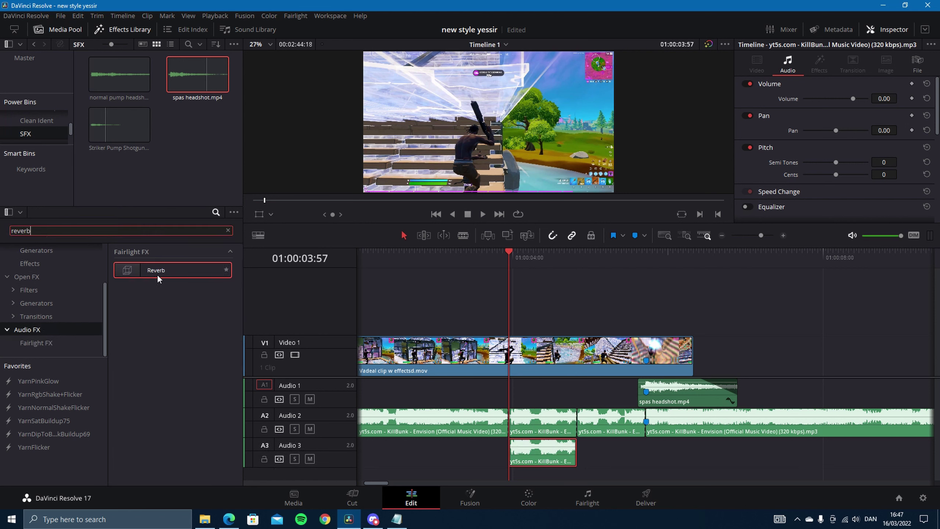
pyautogui.moveTo(157, 274); pyautogui.dragTo(618, 470)
pyautogui.click(259, 99)
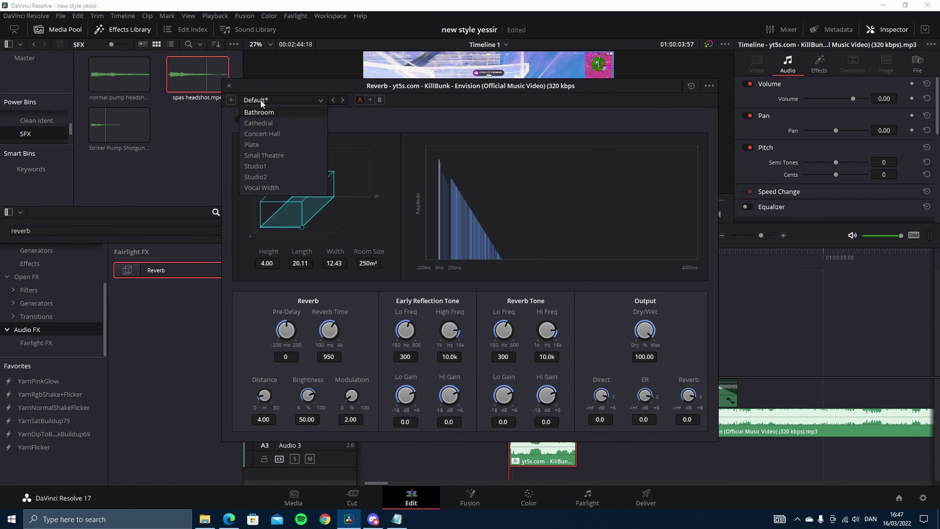
pyautogui.click(258, 145)
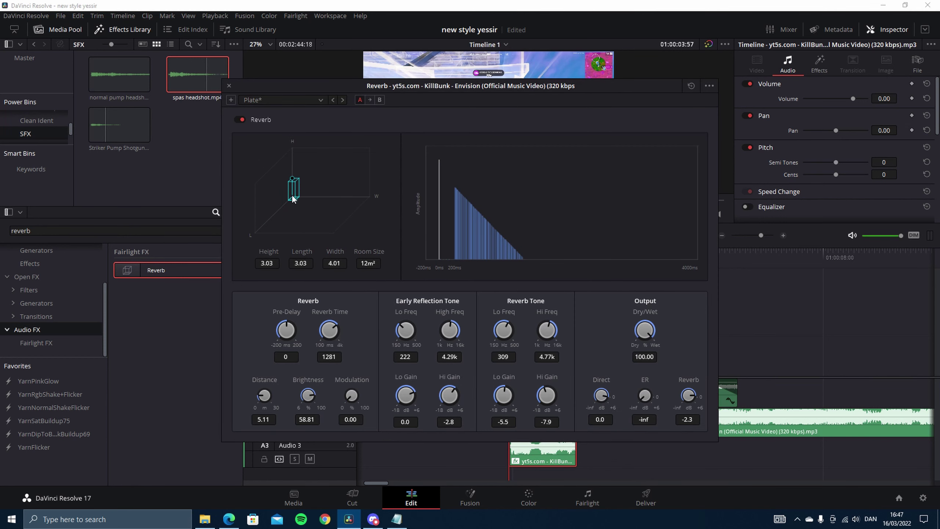
# Set reverb Distance 5, Brightness 60 and Reverb Time 3000, then close the window
pyautogui.click(263, 419)
pyautogui.write('5')
pyautogui.press('Return')
pyautogui.click(303, 420)
pyautogui.write('60')
pyautogui.press('Return')
pyautogui.click(334, 356)
pyautogui.write('950')
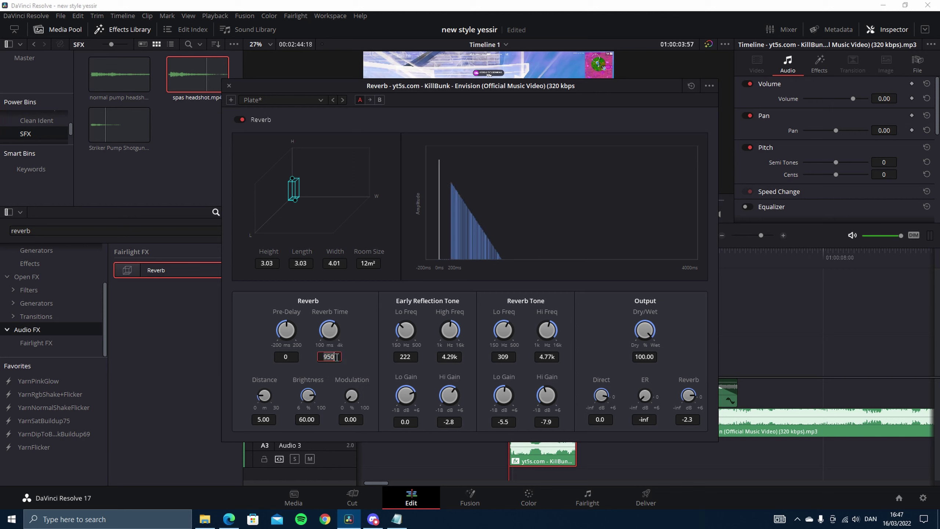
pyautogui.write('3000')
pyautogui.press('Return')
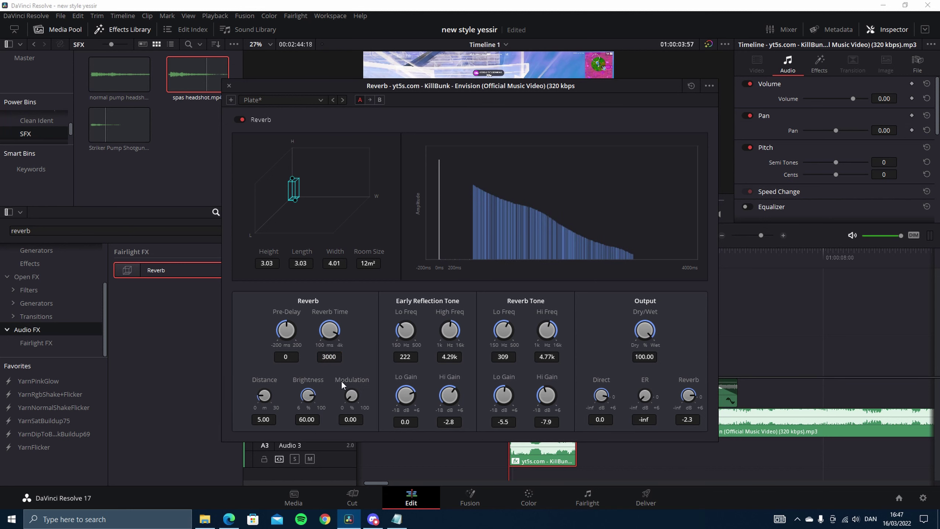
pyautogui.click(344, 422)
pyautogui.click(229, 85)
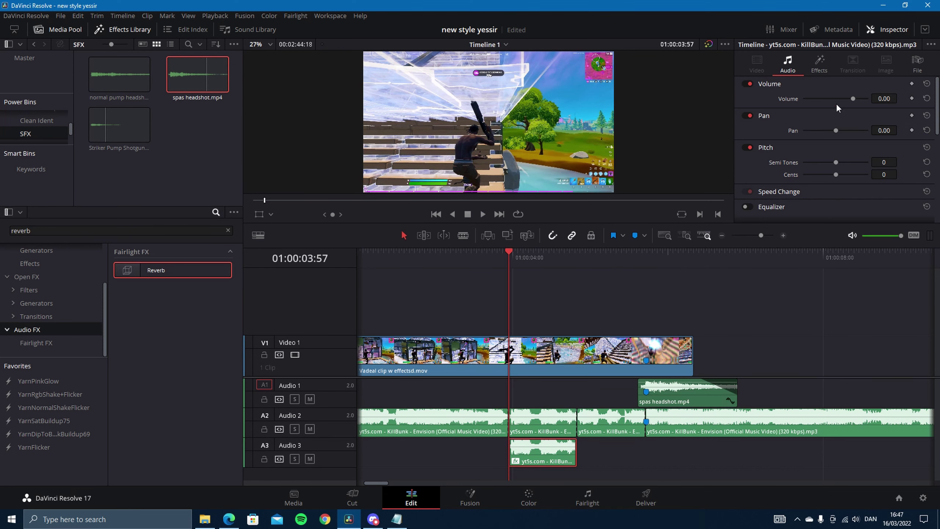
# Check the reverb parameters and extend the Audio 3 copy further to the right
pyautogui.click(818, 64)
pyautogui.scroll(-5, 818, 174)
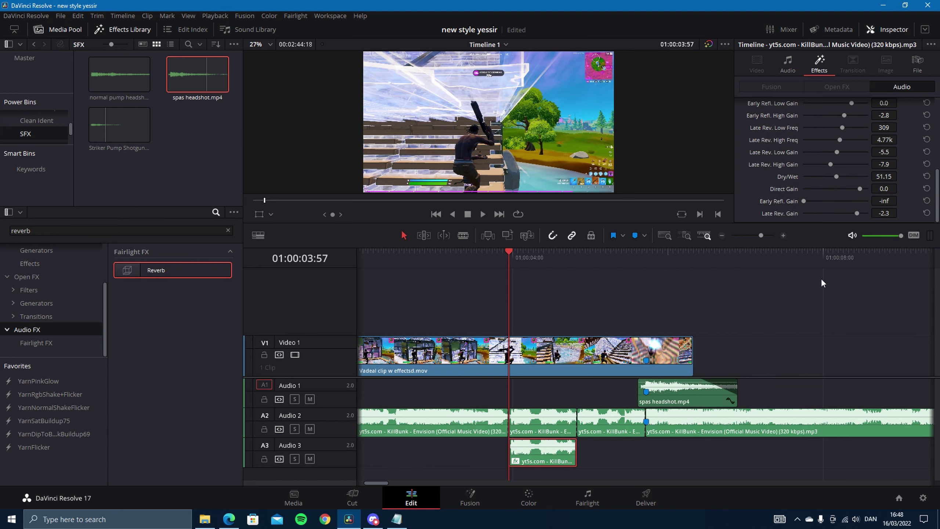
pyautogui.click(557, 389)
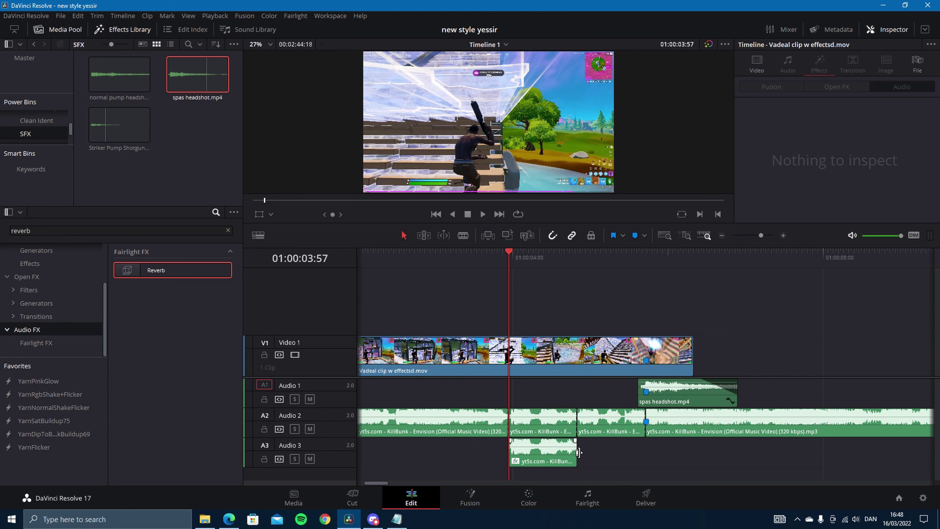
pyautogui.moveTo(578, 452); pyautogui.dragTo(617, 460)
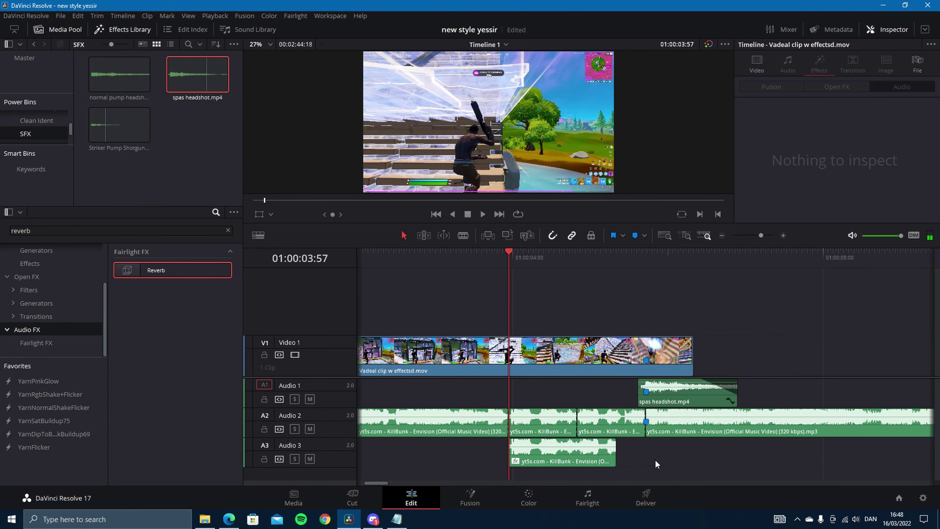
# Fade out the Audio 3 copy's end and the Audio 2 piece, and fade in the Audio 3 start
pyautogui.moveTo(614, 440); pyautogui.dragTo(593, 440)
pyautogui.moveTo(575, 411); pyautogui.dragTo(547, 411)
pyautogui.moveTo(513, 440); pyautogui.dragTo(563, 446)
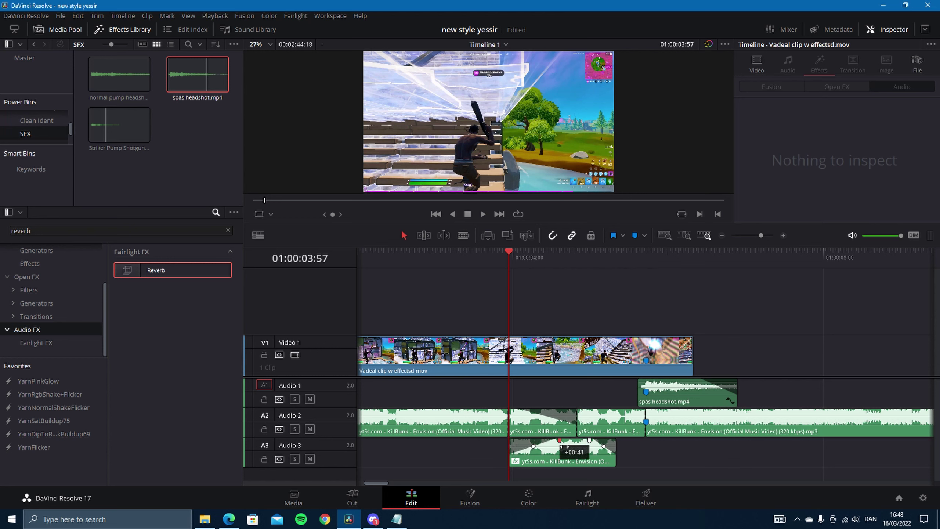
# Zoom in on the 05:43 marker and select the music piece ending there
pyautogui.click(652, 426)
pyautogui.moveTo(567, 257); pyautogui.dragTo(682, 274)
pyautogui.moveTo(760, 235); pyautogui.dragTo(764, 235)
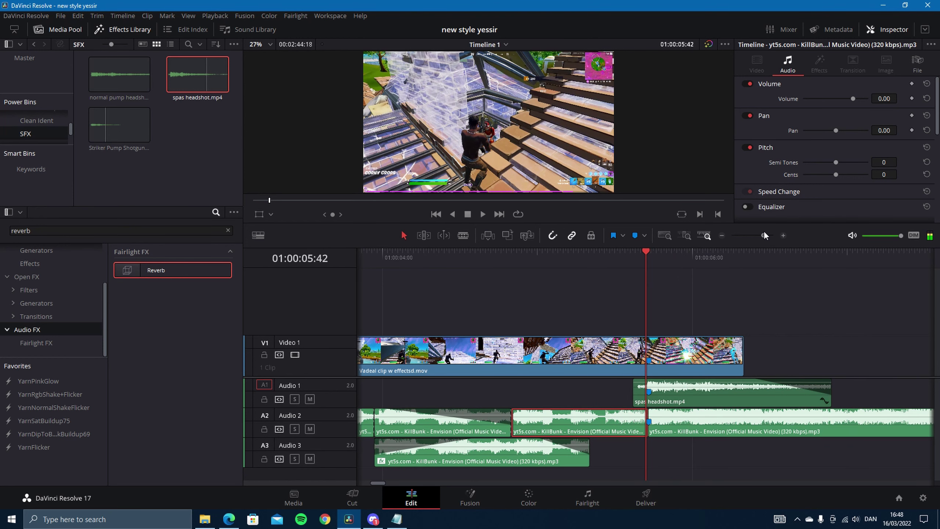
pyautogui.press('Right')
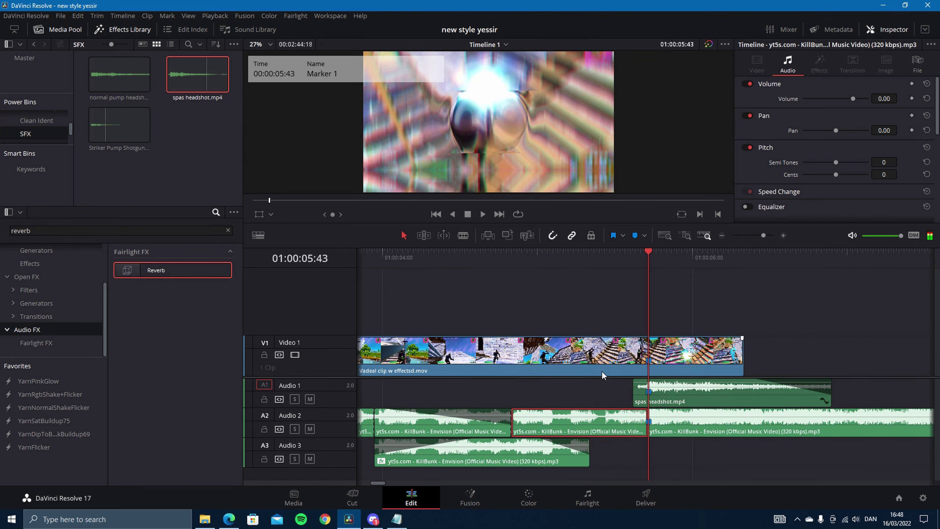
pyautogui.click(612, 318)
pyautogui.click(667, 355)
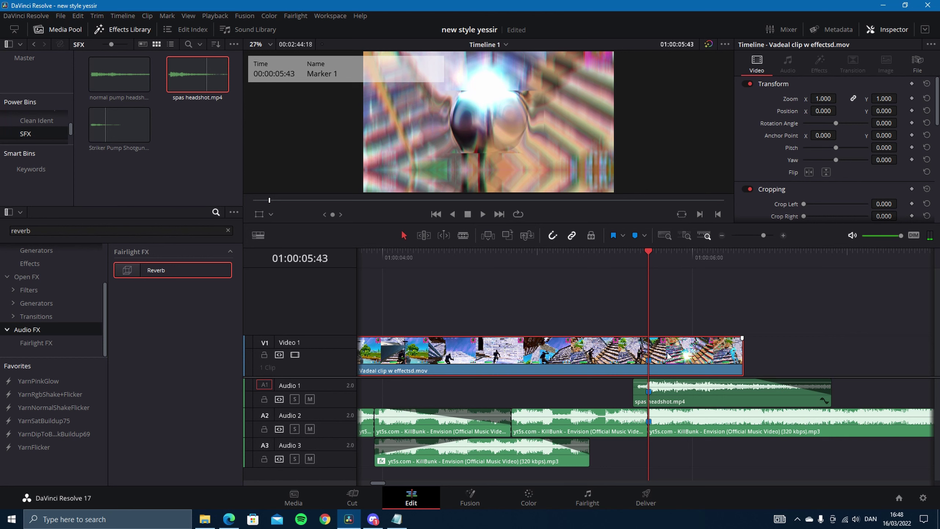
pyautogui.click(605, 430)
# Step back a few frames at a time, cutting short stutter slivers from the music
pyautogui.press('Left')
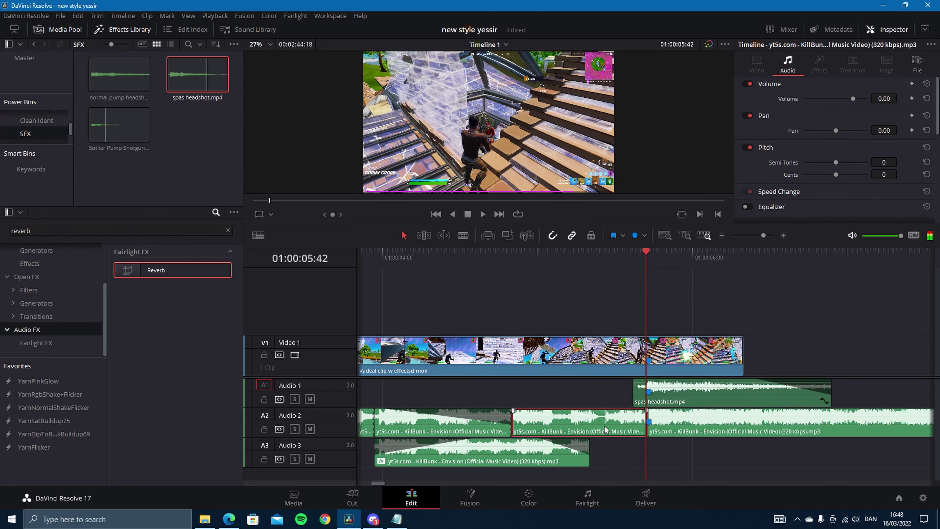
pyautogui.press('Left')
pyautogui.press('Left')
pyautogui.hotkey('ctrl', 'b')
pyautogui.press('Left')
pyautogui.press('Left')
pyautogui.press('Left')
pyautogui.press('Left')
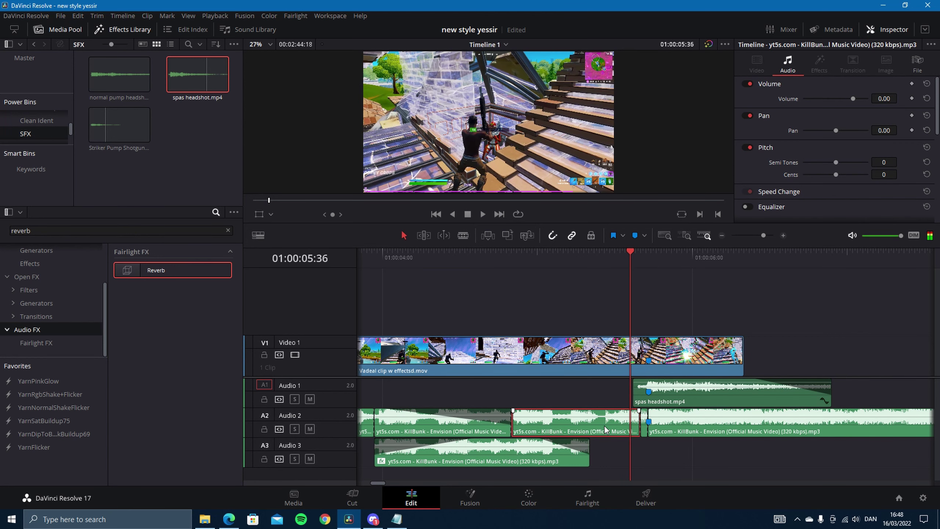
pyautogui.hotkey('ctrl', 'b')
pyautogui.press('Left')
pyautogui.press('Left')
pyautogui.press('Left')
pyautogui.press('Left')
pyautogui.hotkey('ctrl', 'b')
# Make one last music cut, then delete three Audio 2 slivers to leave stutter gaps
pyautogui.press('Left')
pyautogui.press('Left')
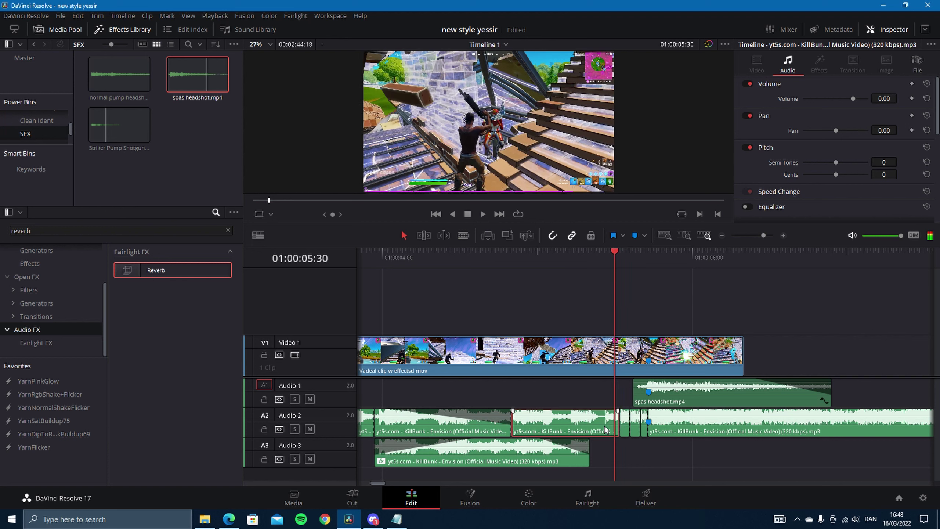
pyautogui.press('Left')
pyautogui.press('Left')
pyautogui.hotkey('ctrl', 'b')
pyautogui.press('Left')
pyautogui.press('Left')
pyautogui.press('Left')
pyautogui.press('Left')
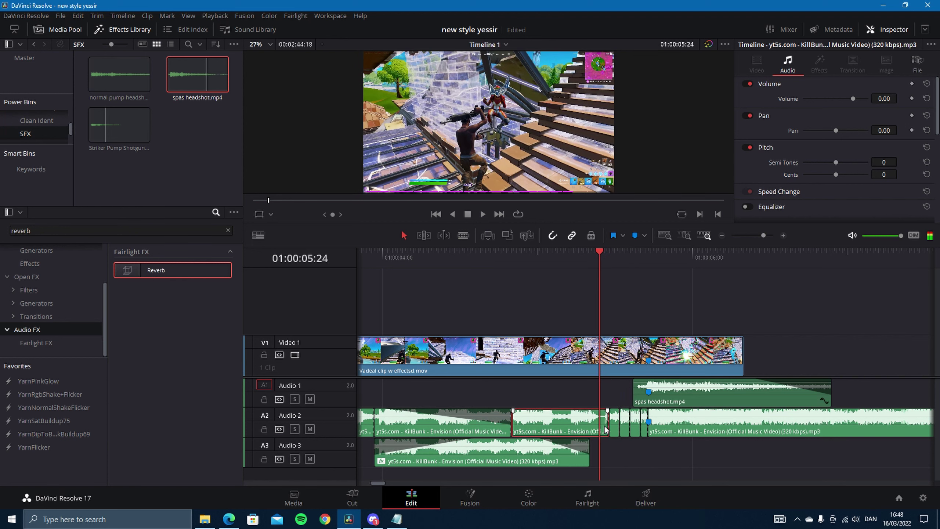
pyautogui.moveTo(645, 260); pyautogui.dragTo(653, 260)
pyautogui.click(666, 355)
pyautogui.click(688, 286)
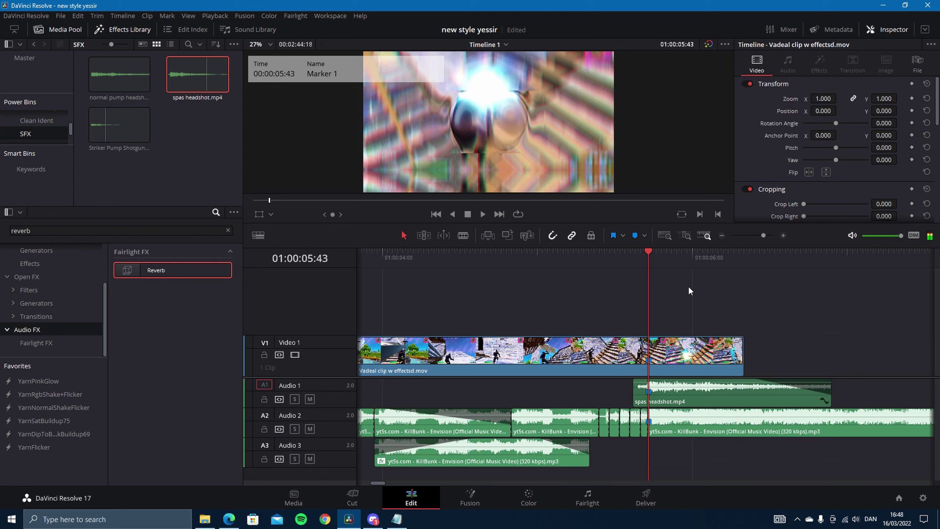
pyautogui.click(606, 429)
pyautogui.press('BackSpace')
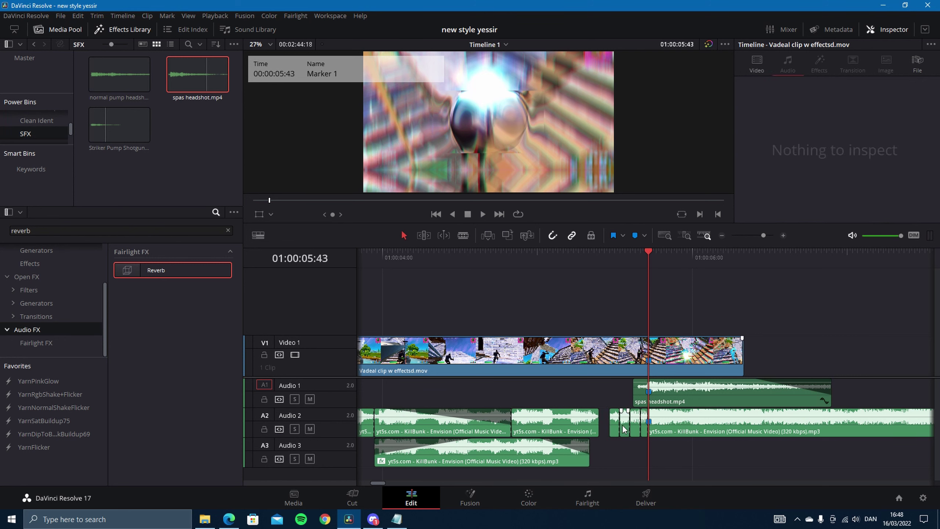
pyautogui.click(622, 424)
pyautogui.press('BackSpace')
pyautogui.click(645, 426)
pyautogui.press('BackSpace')
# Cut the gameplay clip at the marker and step back, splitting it into seven short pieces
pyautogui.click(680, 356)
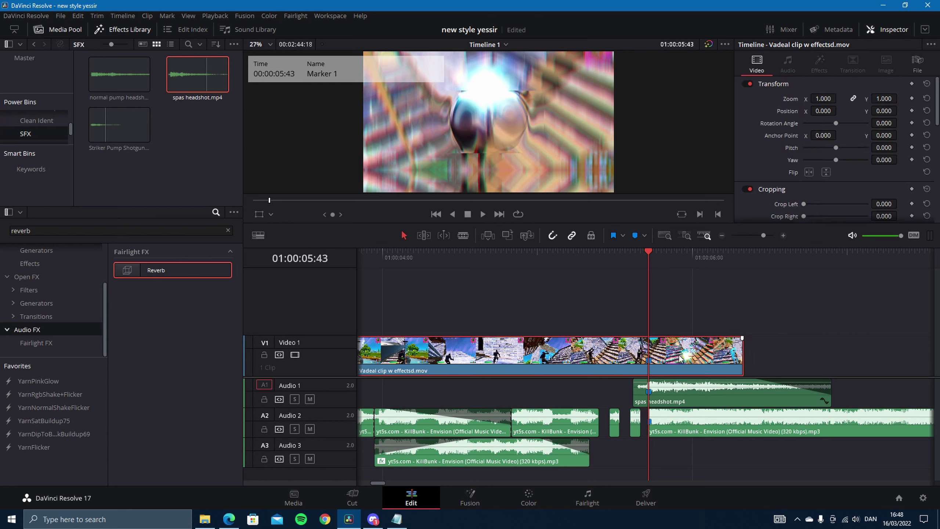
pyautogui.hotkey('ctrl', 'b')
pyautogui.press('Left')
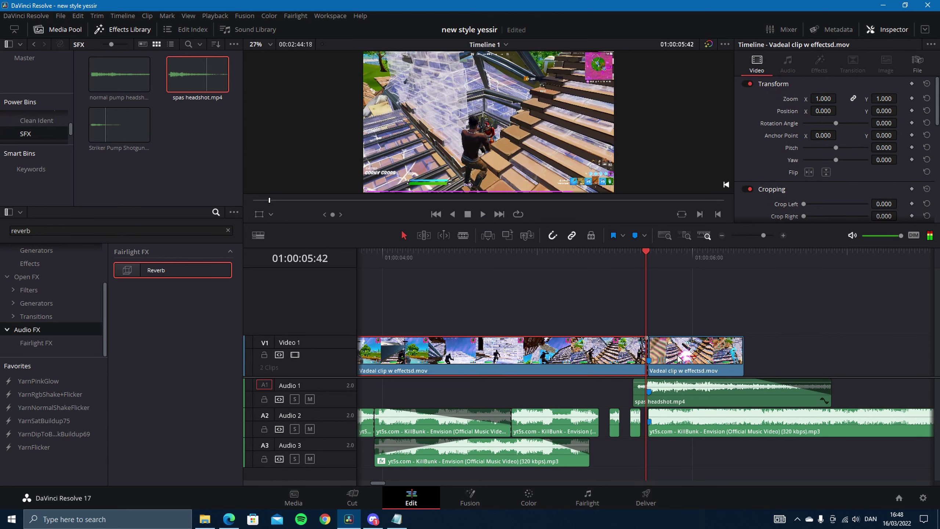
pyautogui.press('Left')
pyautogui.press('Left')
pyautogui.hotkey('ctrl', 'b')
pyautogui.press('Left')
pyautogui.press('Left')
pyautogui.press('Left')
pyautogui.press('Left')
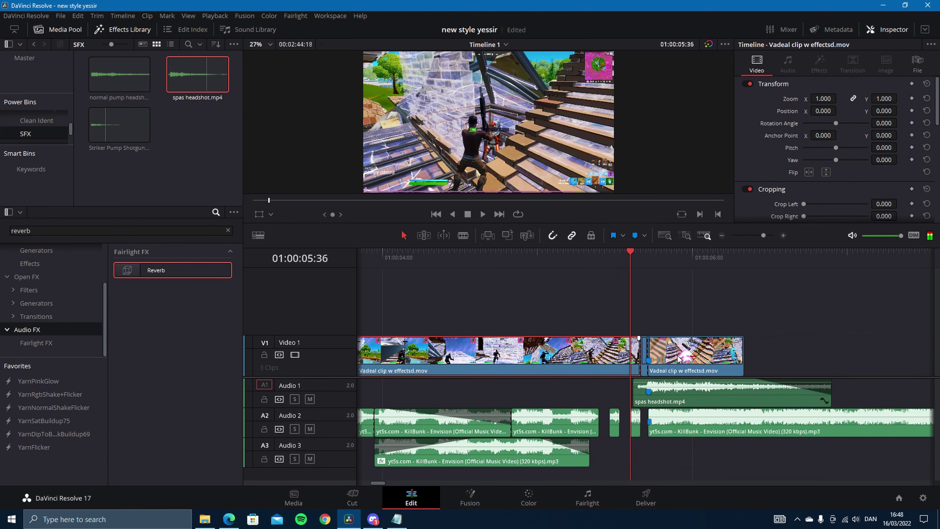
pyautogui.hotkey('ctrl', 'b')
pyautogui.press('Left')
pyautogui.press('Left')
pyautogui.press('Left')
pyautogui.press('Left')
pyautogui.press('Left')
pyautogui.hotkey('ctrl', 'b')
pyautogui.press('Left')
pyautogui.press('Left')
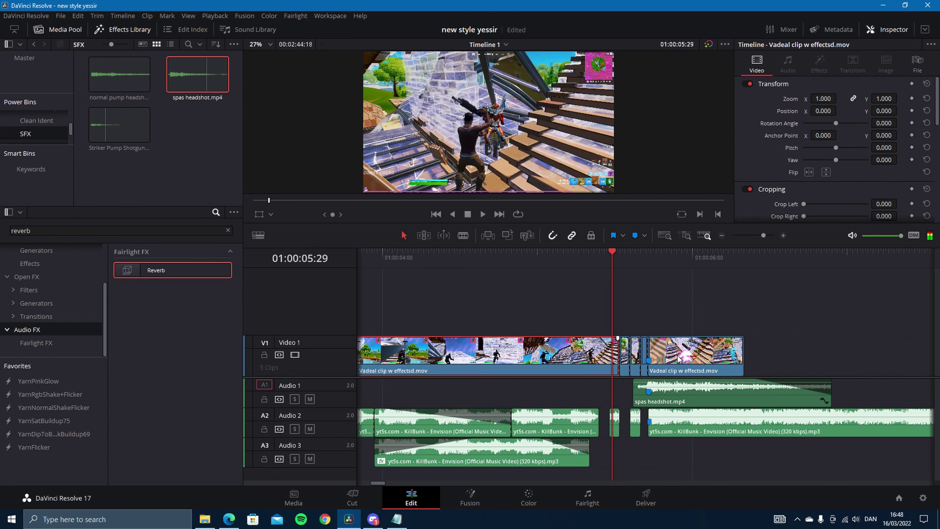
pyautogui.press('Left')
pyautogui.hotkey('ctrl', 'b')
pyautogui.press('Left')
pyautogui.press('Left')
pyautogui.press('Left')
pyautogui.press('Left')
pyautogui.hotkey('ctrl', 'b')
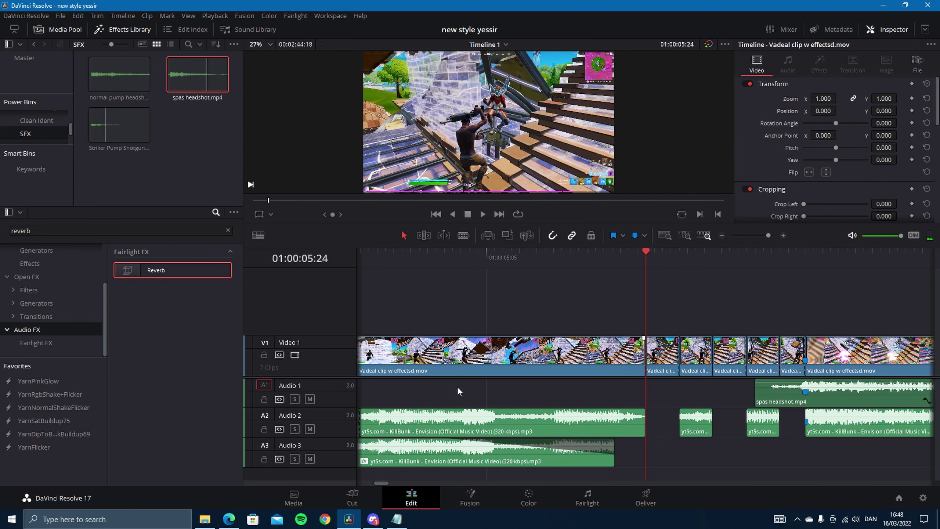
pyautogui.hotkey('ctrl', '=')
pyautogui.hotkey('ctrl', '=')
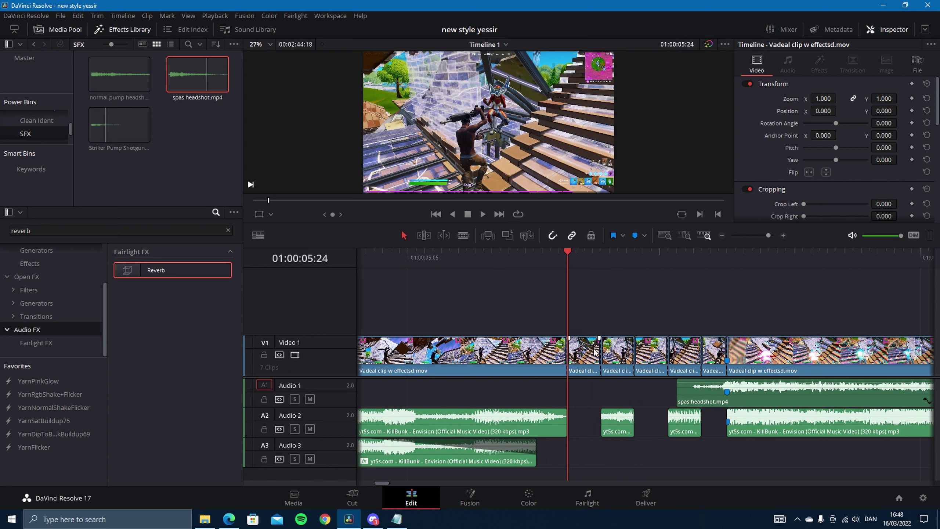
# Keyframe the first short video piece's Composite opacity at 75
pyautogui.click(580, 352)
pyautogui.scroll(-4, 838, 219)
pyautogui.click(895, 207)
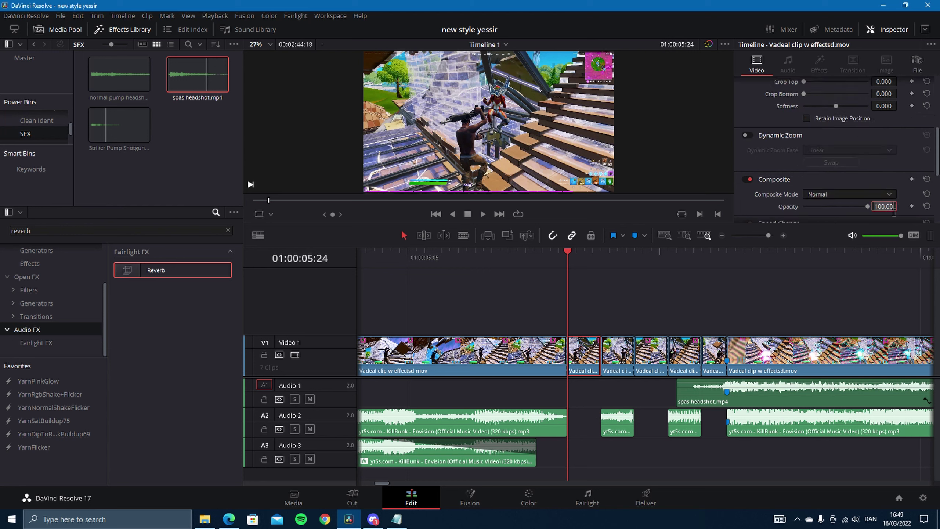
pyautogui.write('75')
pyautogui.click(911, 206)
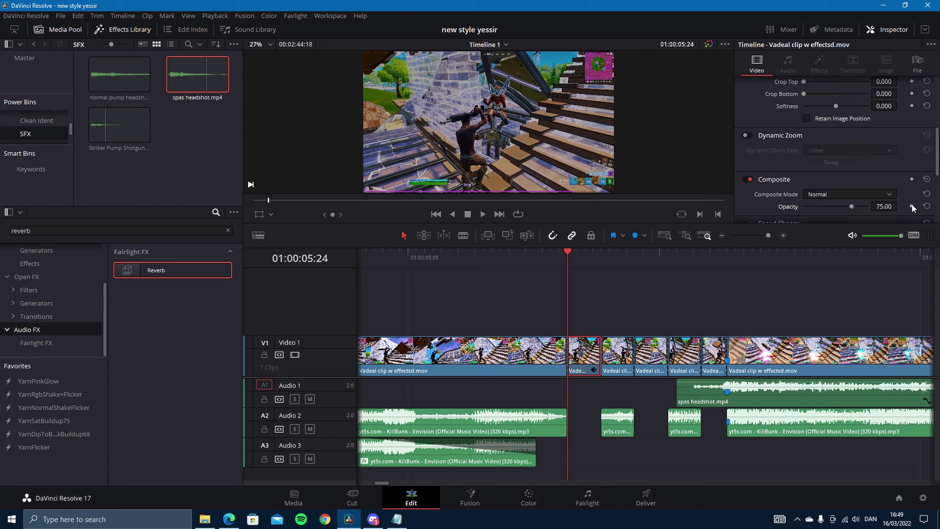
pyautogui.click(600, 255)
pyautogui.click(882, 206)
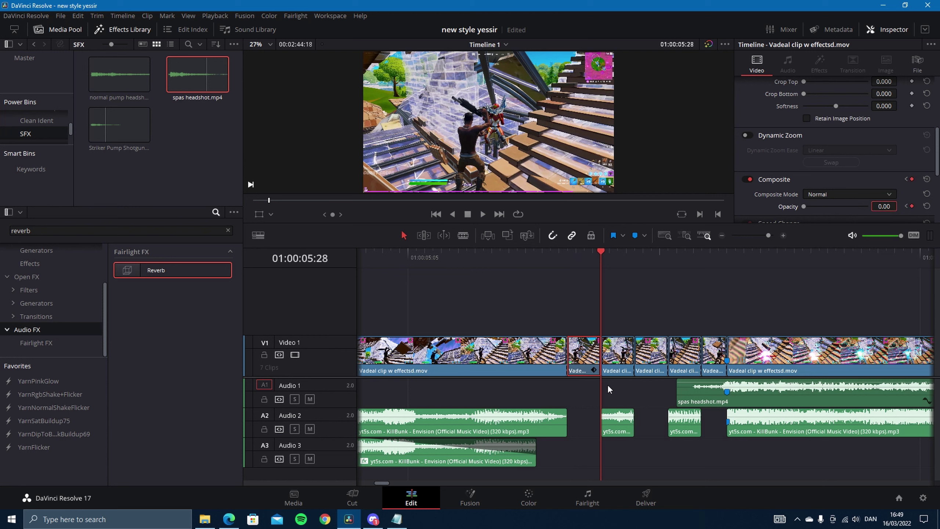
# Keyframe the second short piece's opacity at 75 as well
pyautogui.click(653, 355)
pyautogui.click(634, 257)
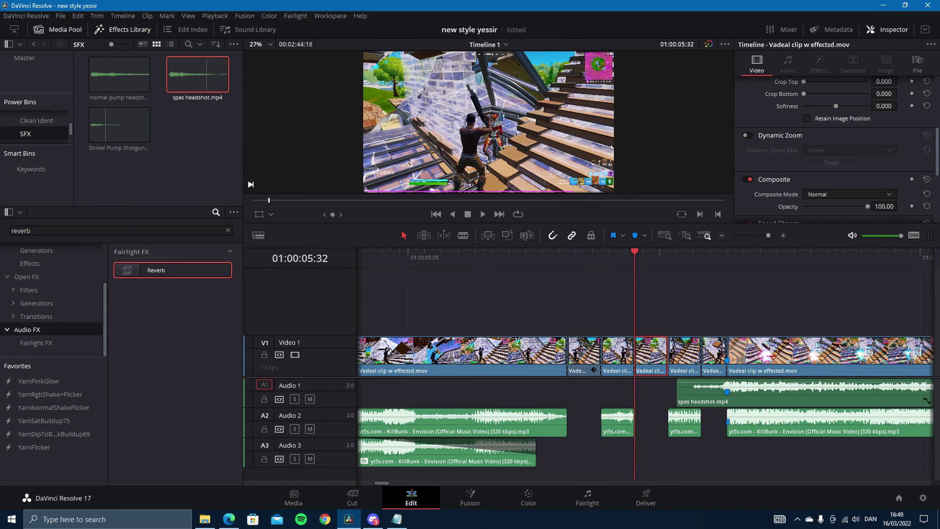
pyautogui.doubleClick(884, 206)
pyautogui.write('75')
pyautogui.press('Return')
pyautogui.click(912, 207)
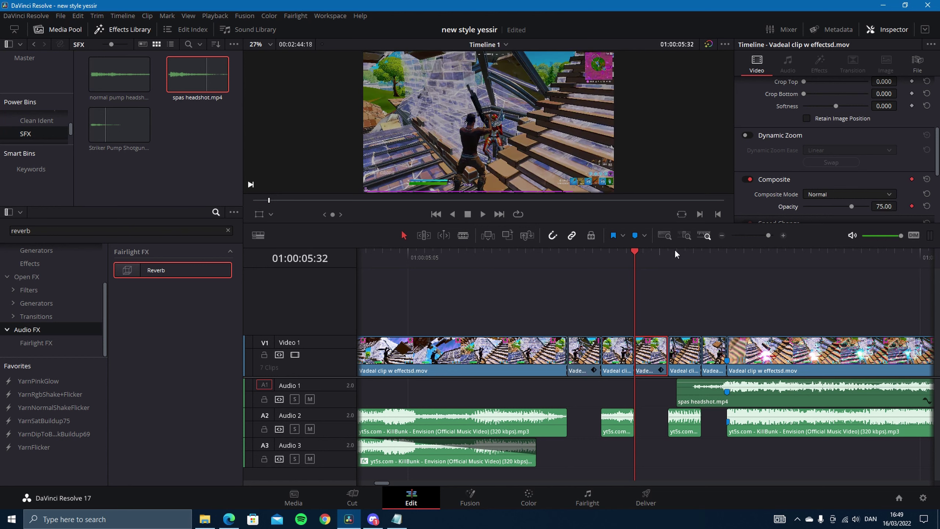
pyautogui.press('Down')
pyautogui.press('Down')
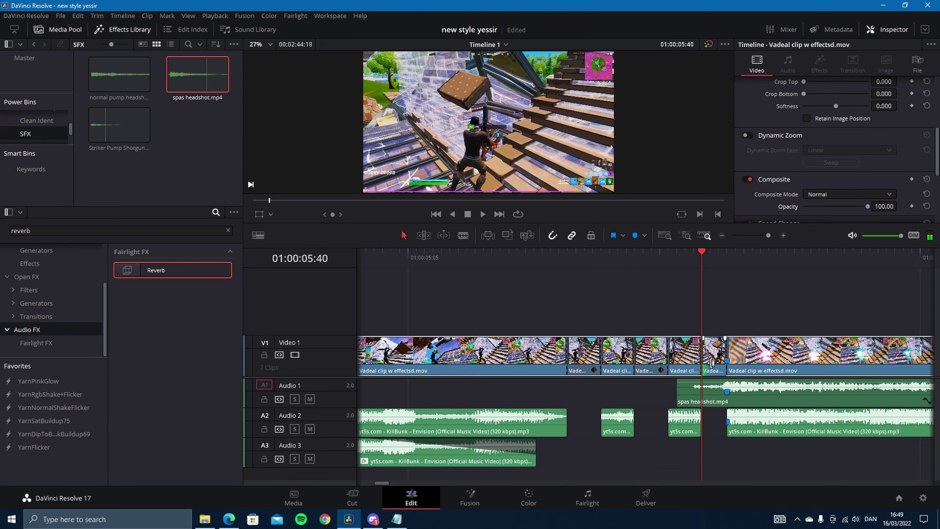
# Keyframe the third piece at opacity 75, and set opacity 0 at the marker frame
pyautogui.click(712, 363)
pyautogui.doubleClick(885, 206)
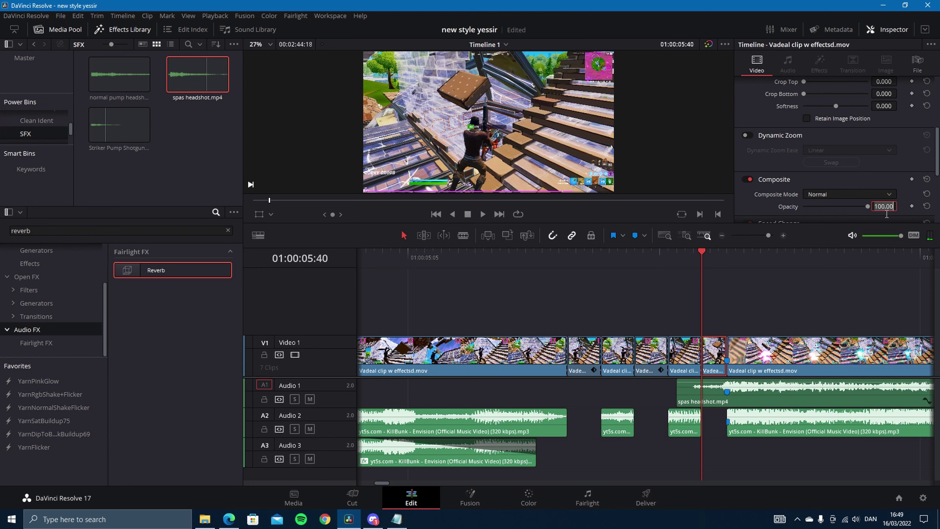
pyautogui.write('75')
pyautogui.press('Return')
pyautogui.click(912, 206)
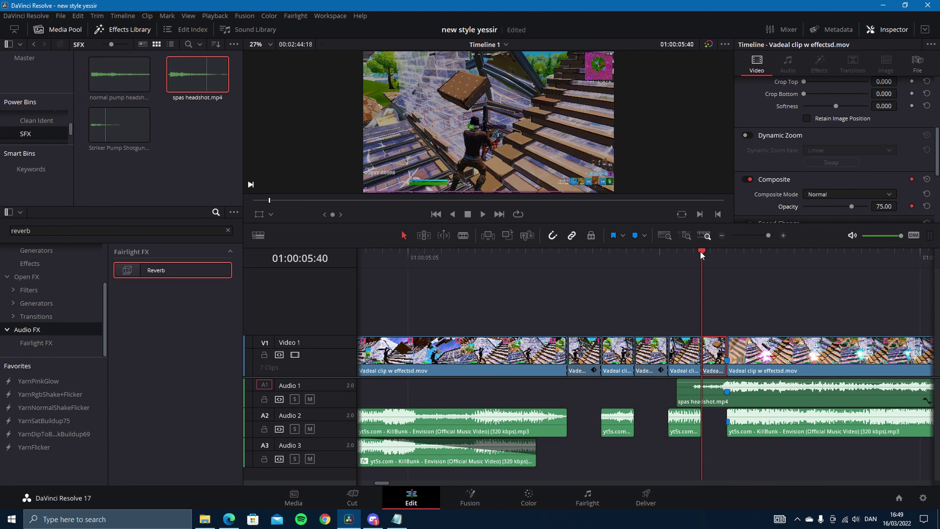
pyautogui.press('Down')
pyautogui.doubleClick(884, 206)
pyautogui.write('0')
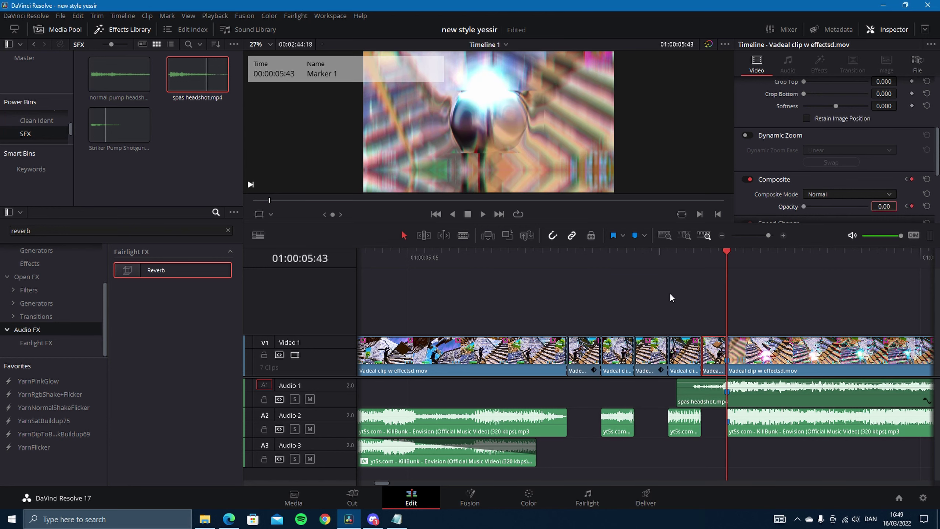
pyautogui.moveTo(768, 235); pyautogui.dragTo(762, 235)
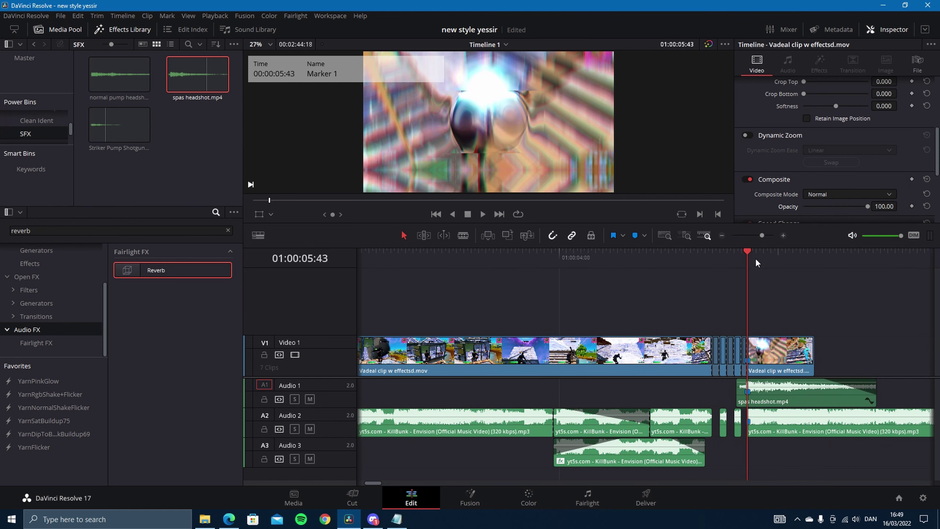
# Split the long Audio 2 music piece a few frames before the next cut point
pyautogui.press('Up')
pyautogui.moveTo(763, 235); pyautogui.dragTo(766, 236)
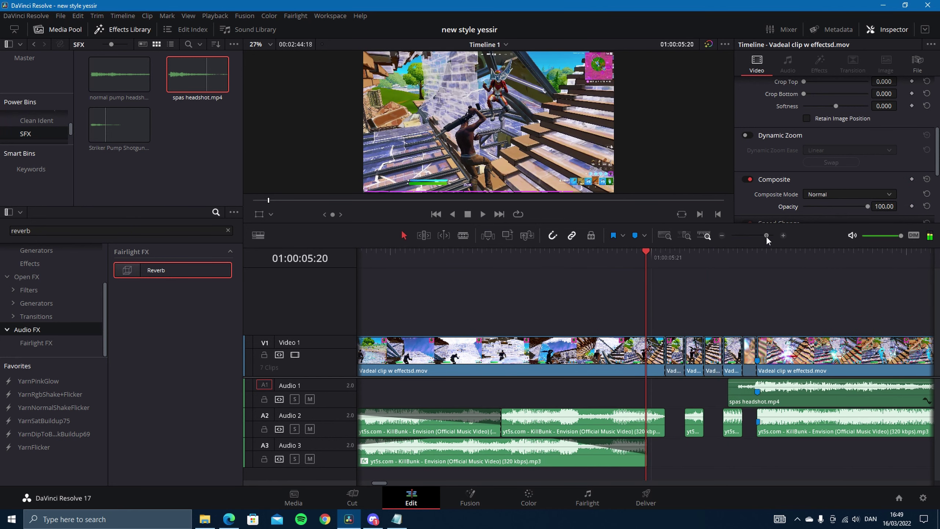
pyautogui.click(643, 426)
pyautogui.press('Down')
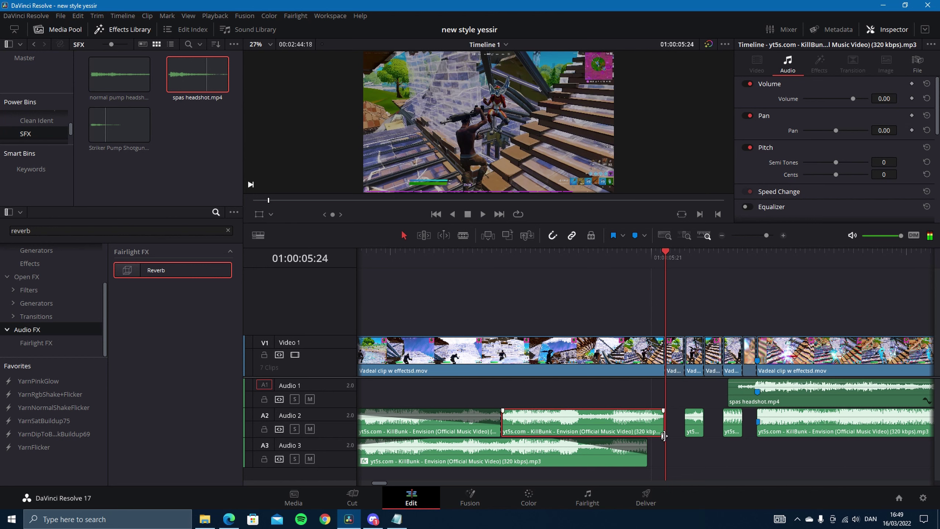
pyautogui.press('Left')
pyautogui.press('Left')
pyautogui.press('Left')
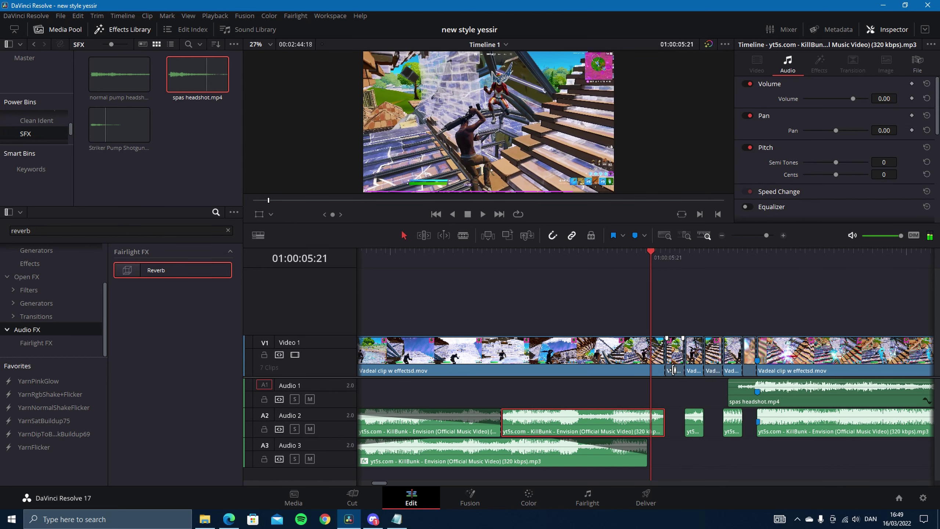
pyautogui.press('Left')
pyautogui.press('Left')
pyautogui.press('Left')
pyautogui.press('Left')
pyautogui.press('Left')
pyautogui.press('Left')
pyautogui.press('Left')
pyautogui.press('Left')
pyautogui.press('Left')
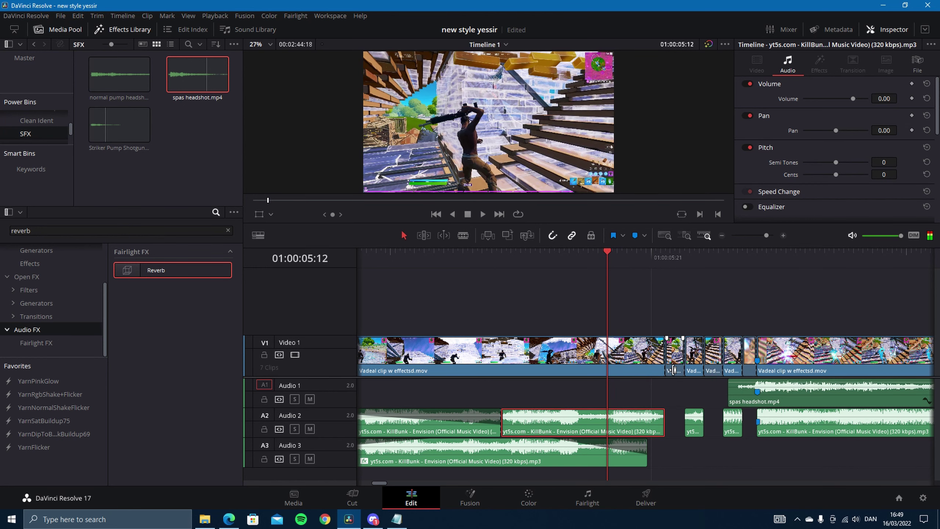
pyautogui.hotkey('ctrl', 'b')
# Delete the left music part to leave a gap, and fade the remaining piece in
pyautogui.click(583, 422)
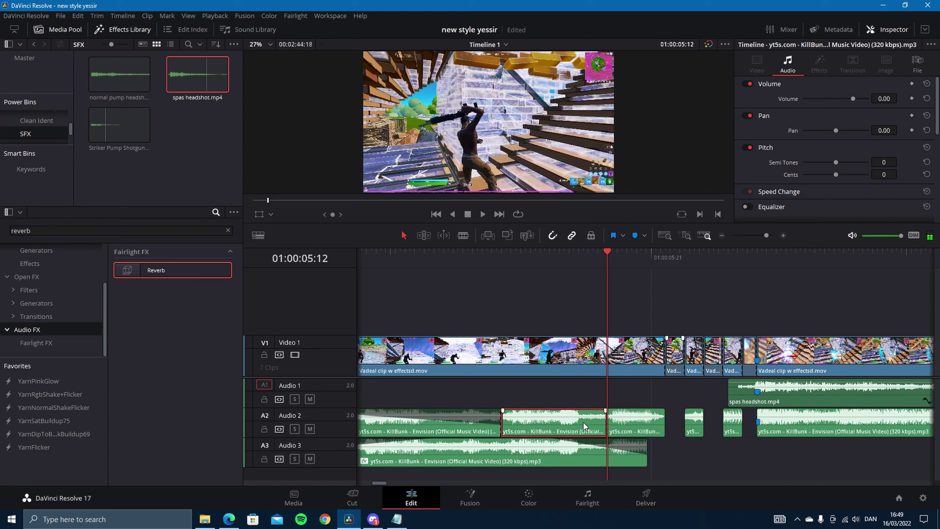
pyautogui.press('Delete')
pyautogui.moveTo(609, 410); pyautogui.dragTo(663, 412)
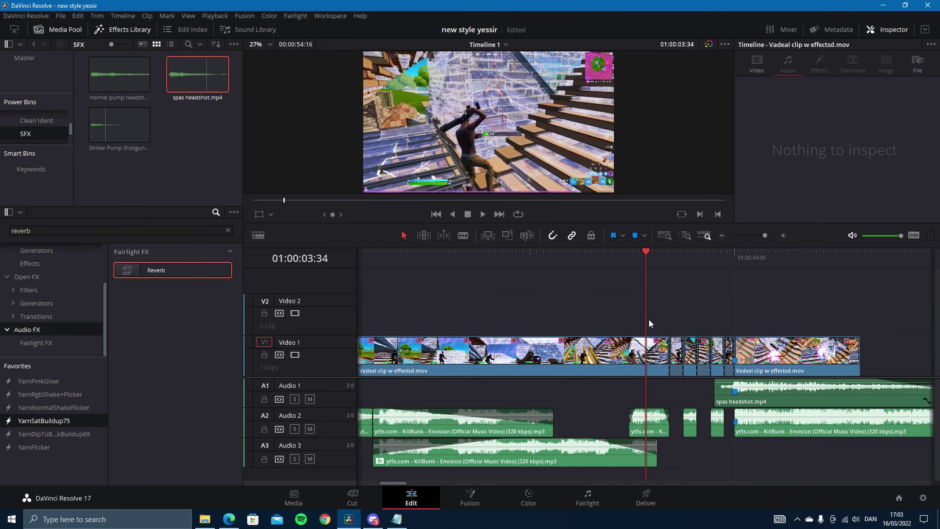
pyautogui.scroll(-3, 402, 253)
pyautogui.click(402, 253)
pyautogui.press('space')
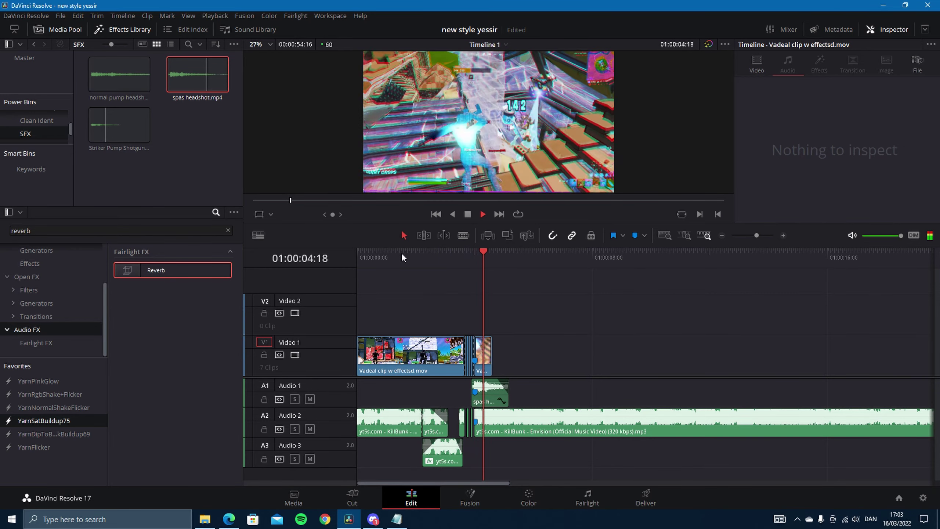
pyautogui.press('space')
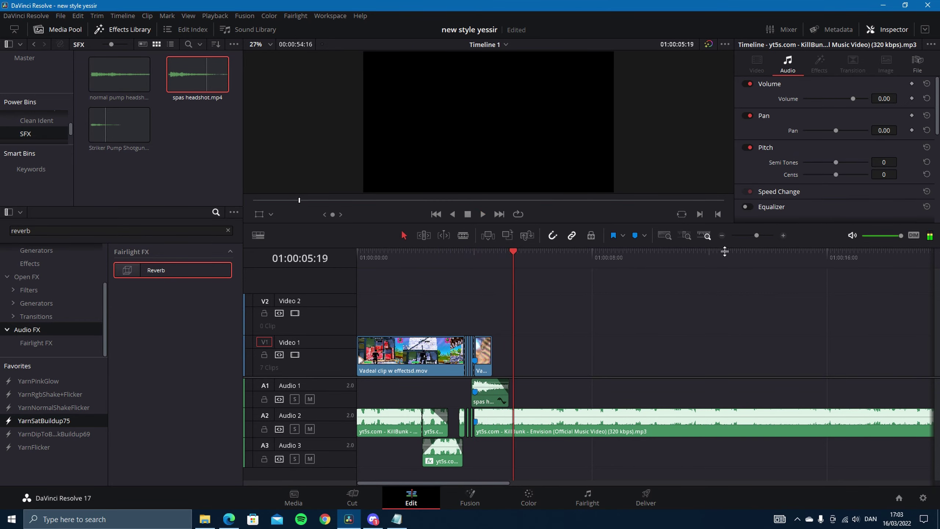
pyautogui.moveTo(757, 235); pyautogui.dragTo(762, 234)
pyautogui.click(545, 256)
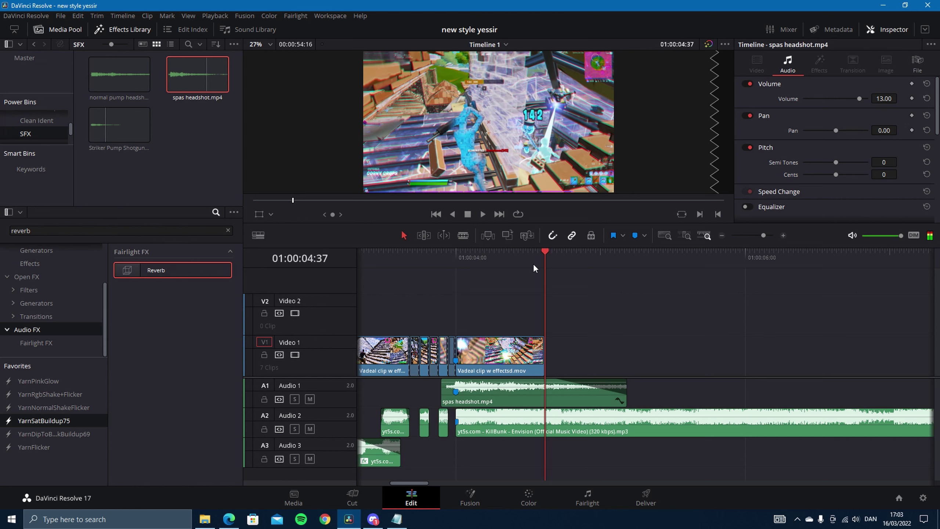